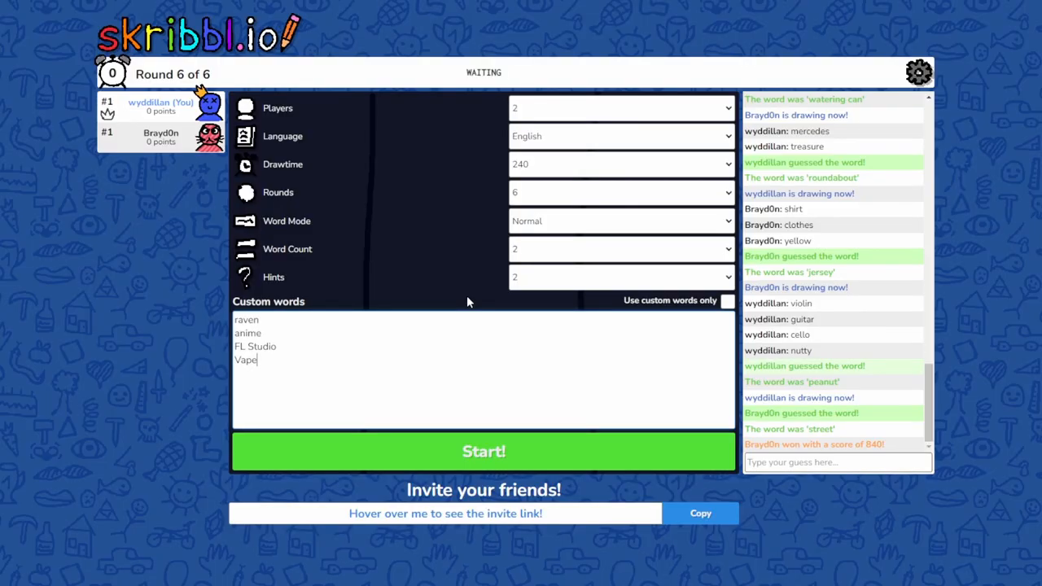
- Start the game from the lobby with the current custom-word settings
click(442, 453)
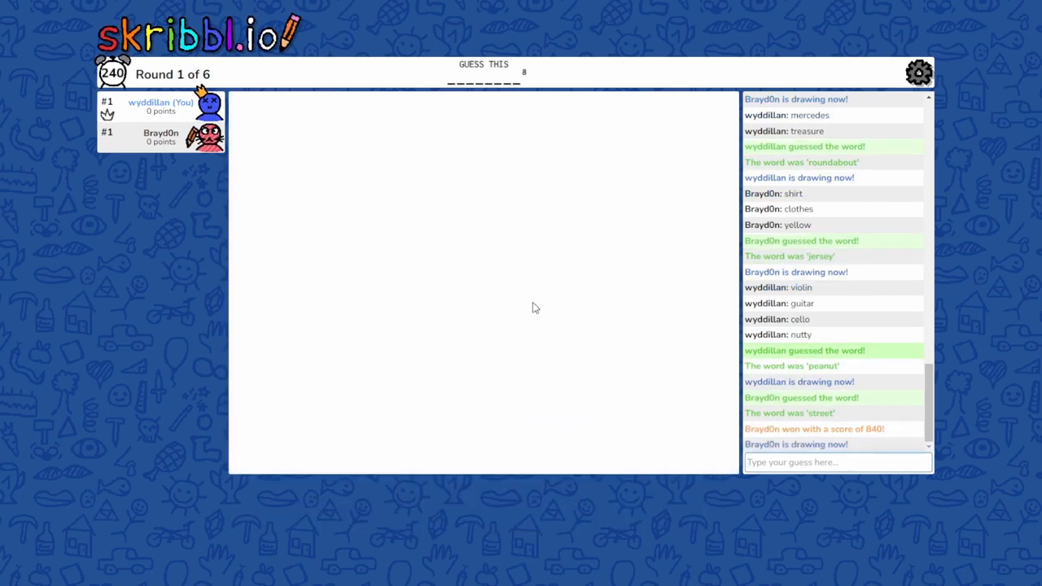
- Guess infinity and loopityloop in chat, then land the correct word infinite
click(788, 462)
text(infinity)
key(Return)
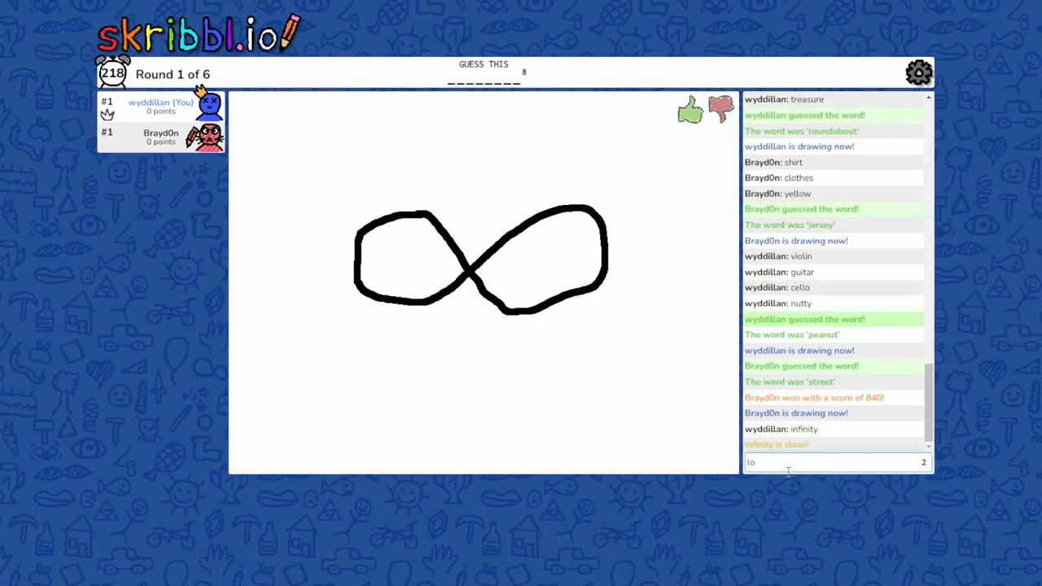
text(opityloop)
key(Return)
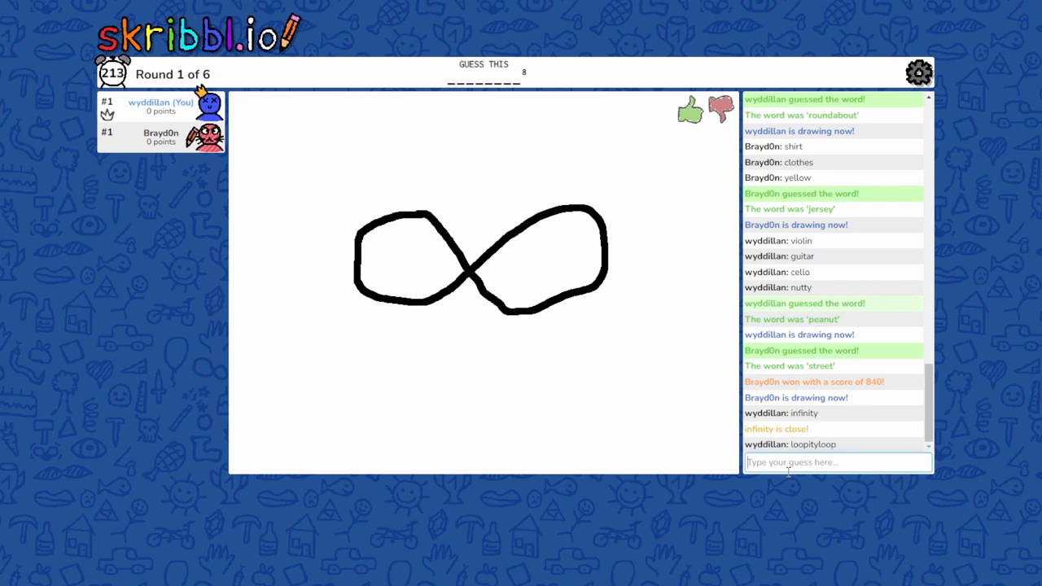
text(inf)
text(nite)
key(Return)
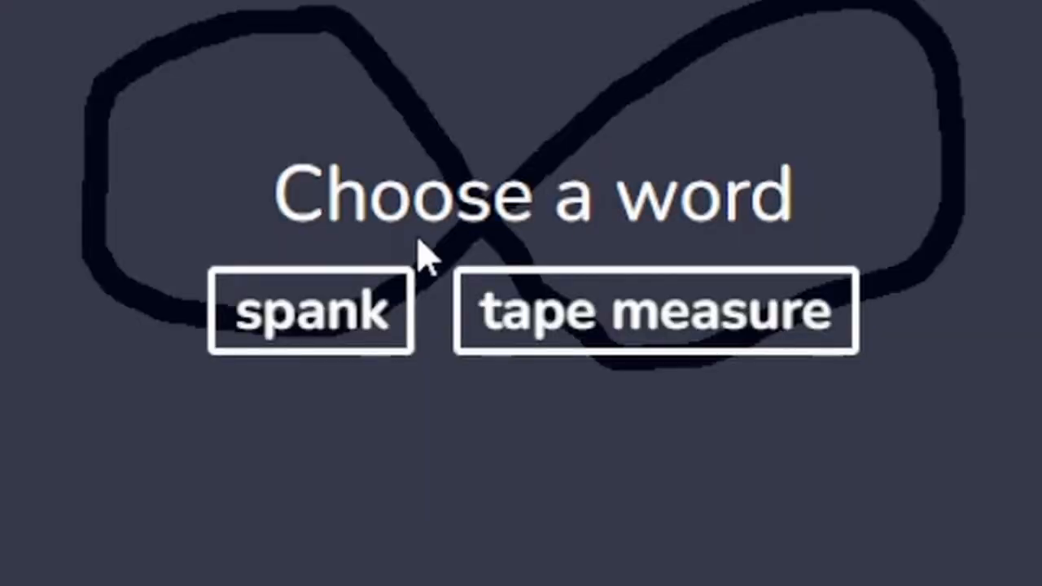
- Choose 'tape measure' and sketch it in yellow, then draw the chair in brown strokes
click(521, 311)
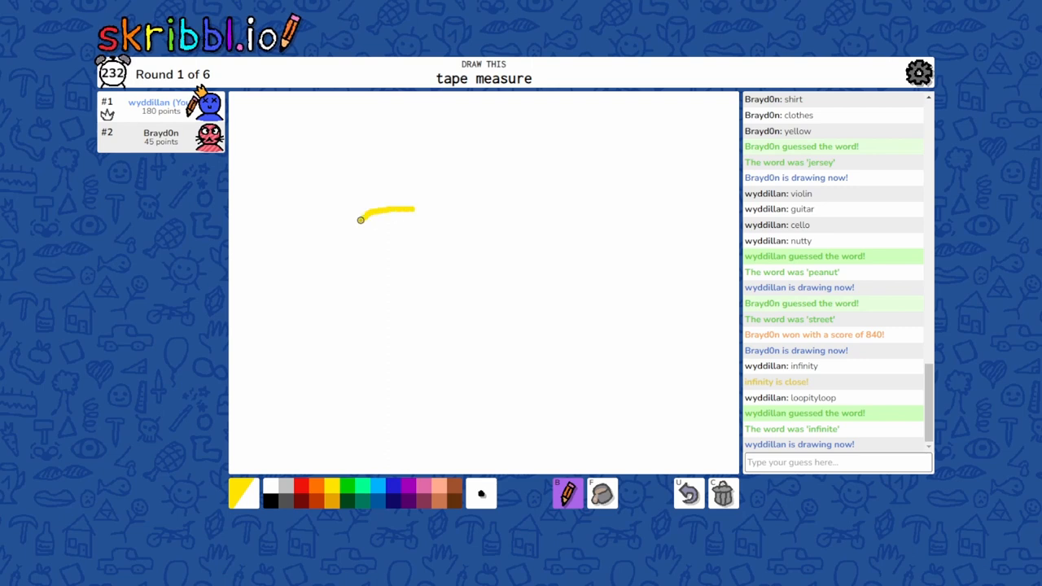
drag(360, 220, 321, 267)
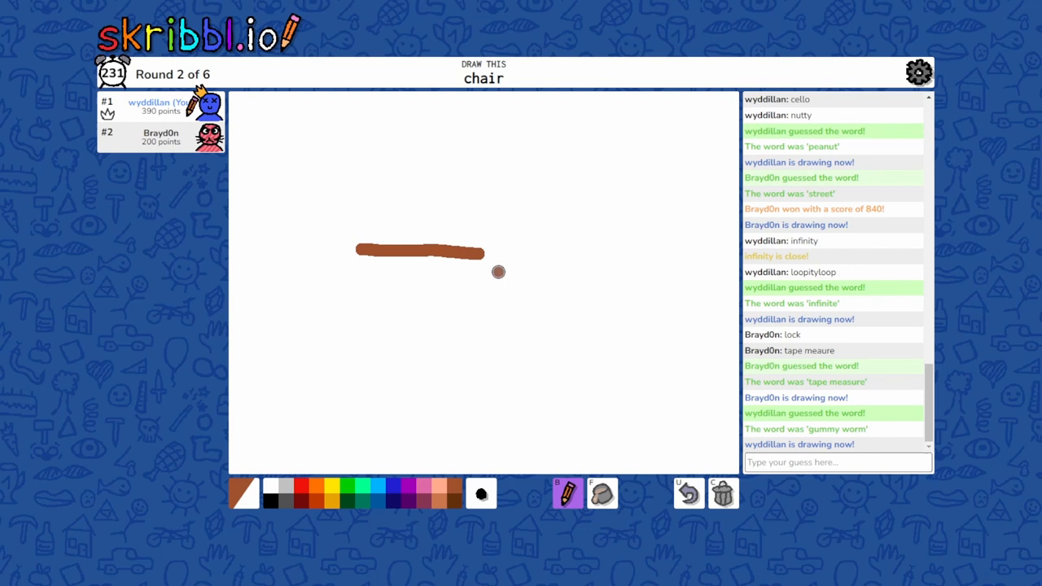
click(688, 492)
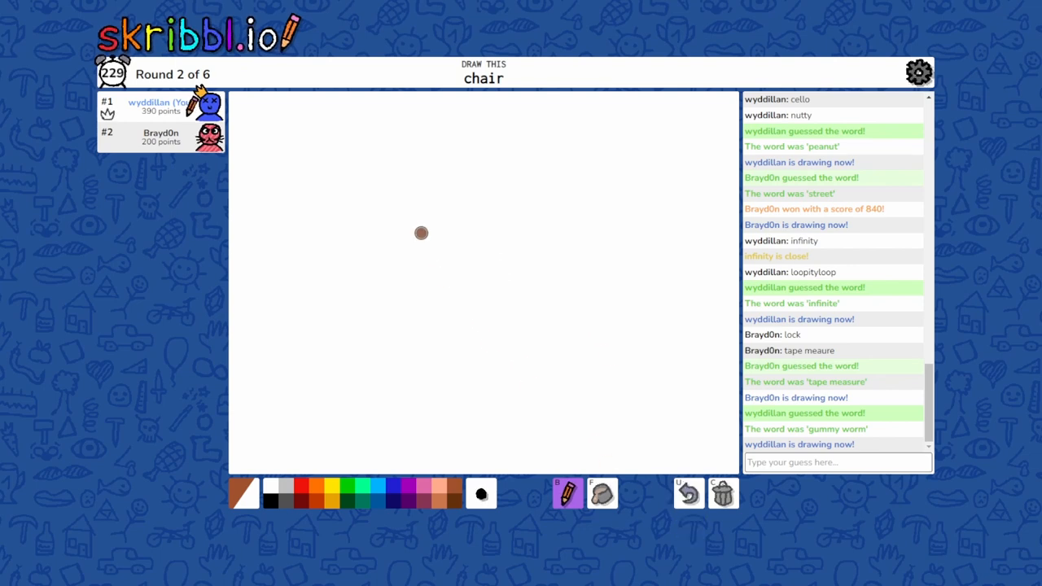
drag(421, 233, 528, 234)
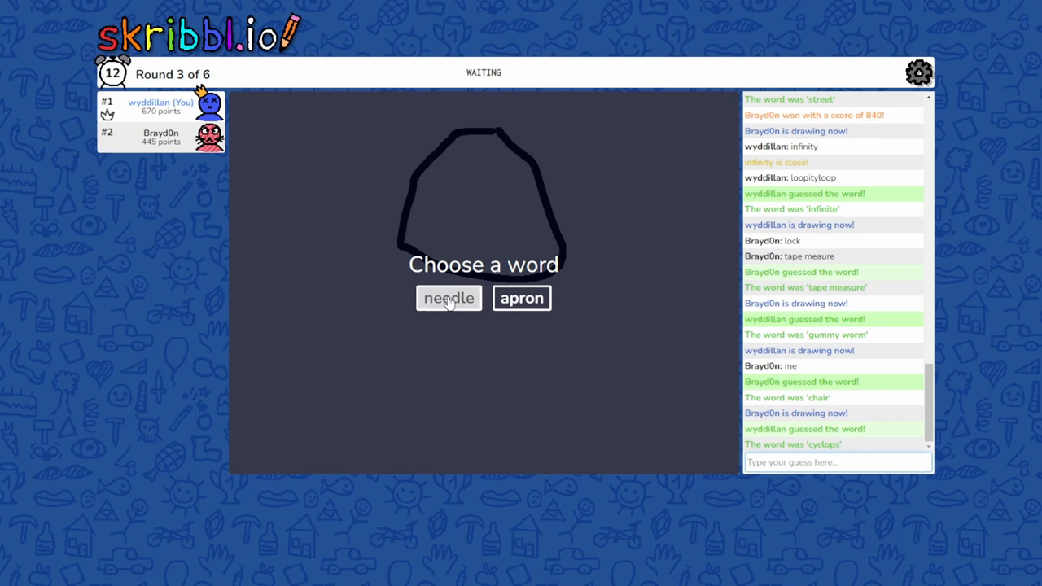
- Choose 'needle' with a new brush size, guess engine correctly, and place Connect Four discs
click(447, 299)
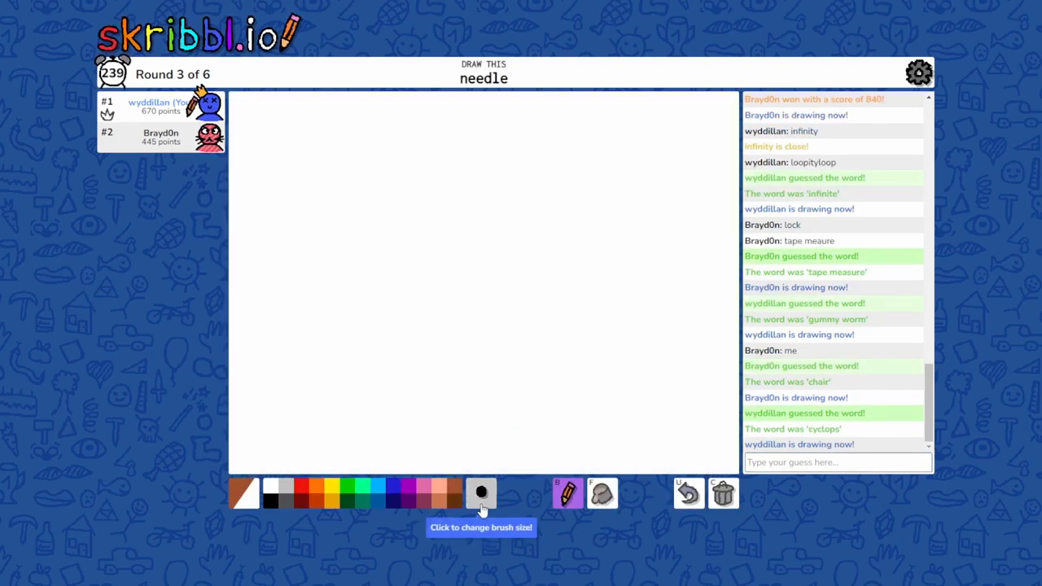
click(481, 504)
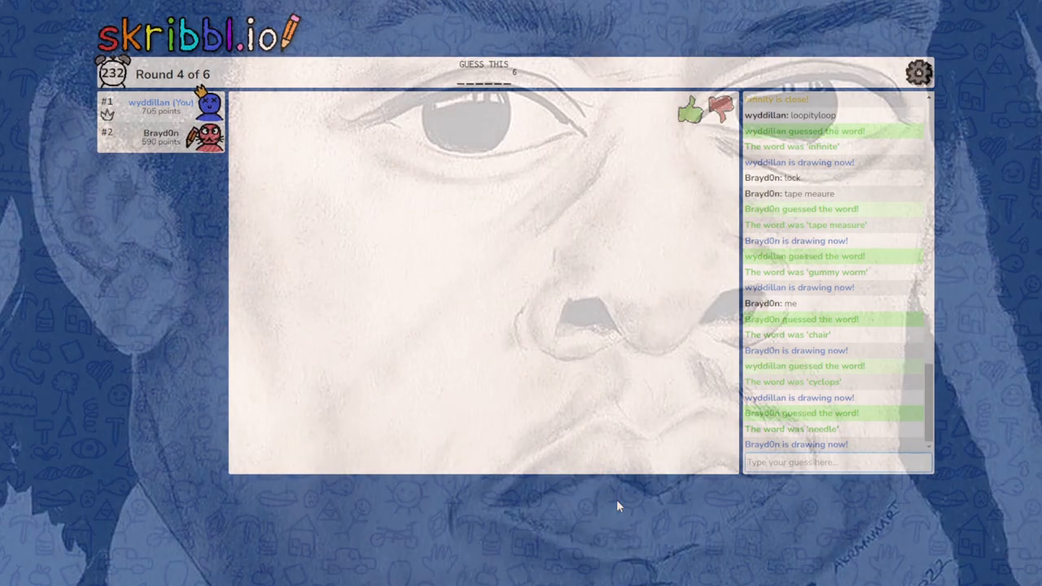
text(engine)
key(Return)
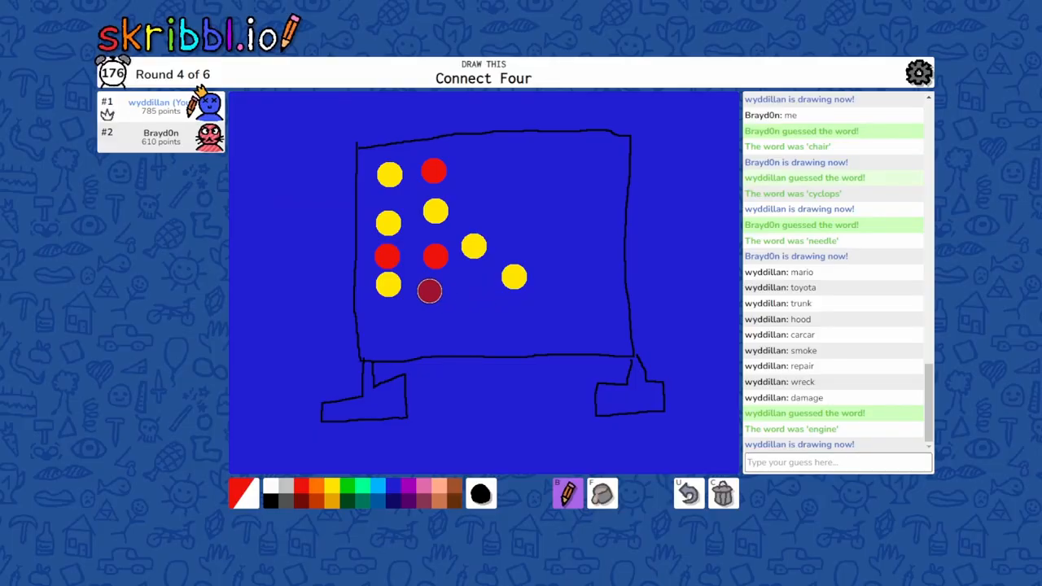
click(482, 287)
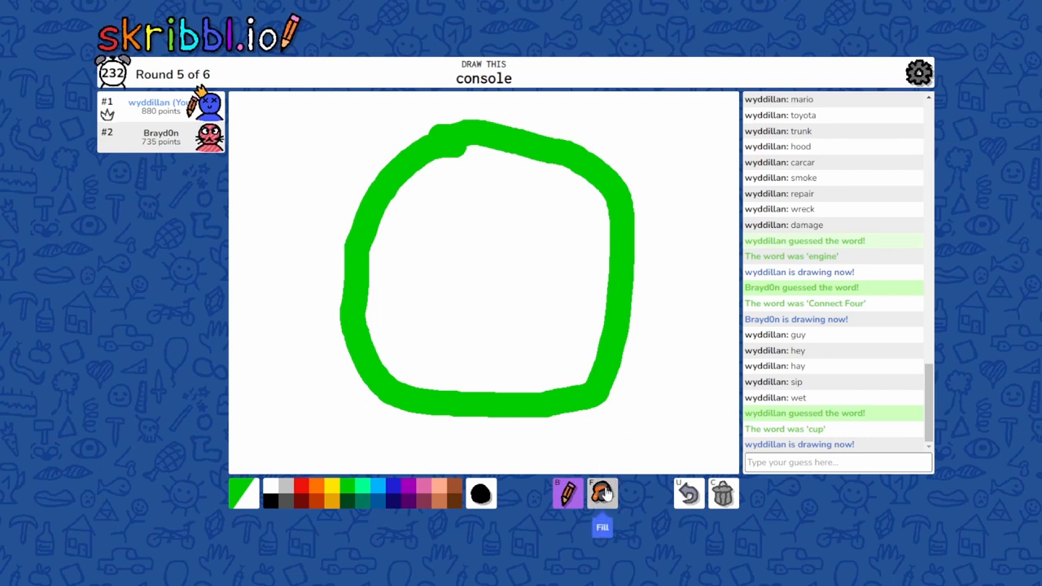
- Fill the console circle green, guess abraham through to nutcracker, and begin a stick figure
click(604, 493)
click(521, 318)
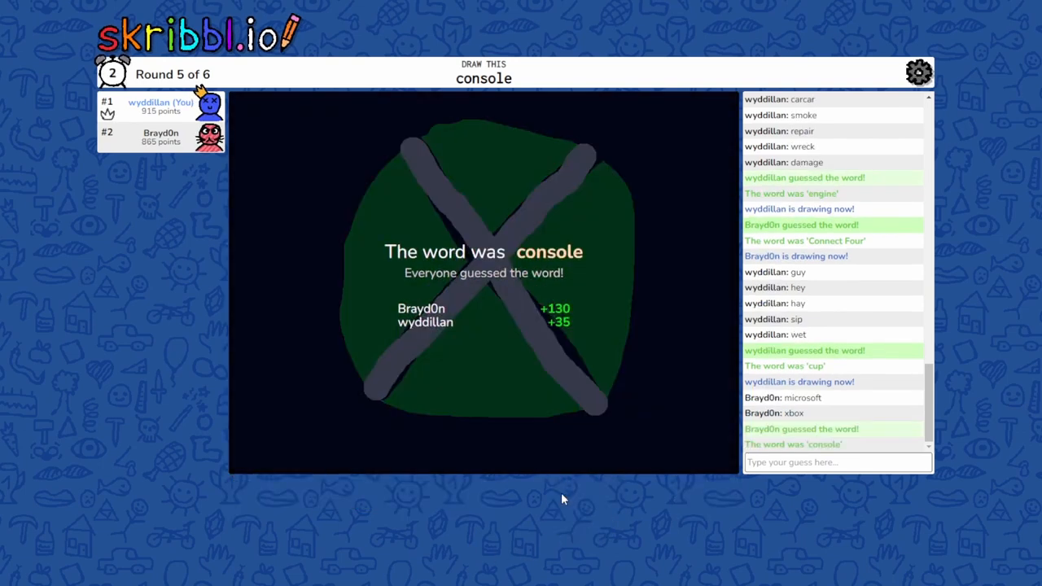
key(Return)
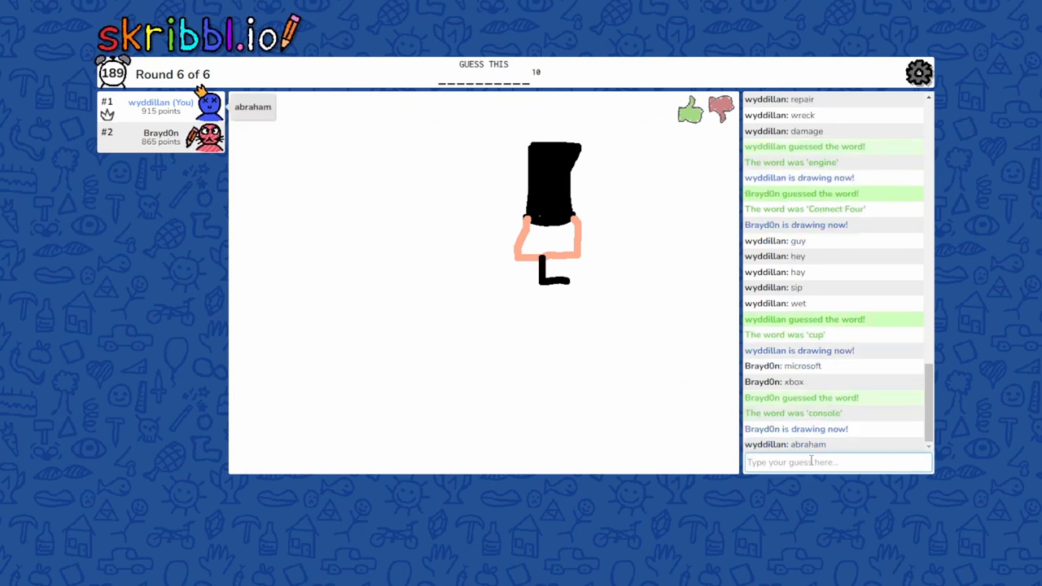
text(lincol)
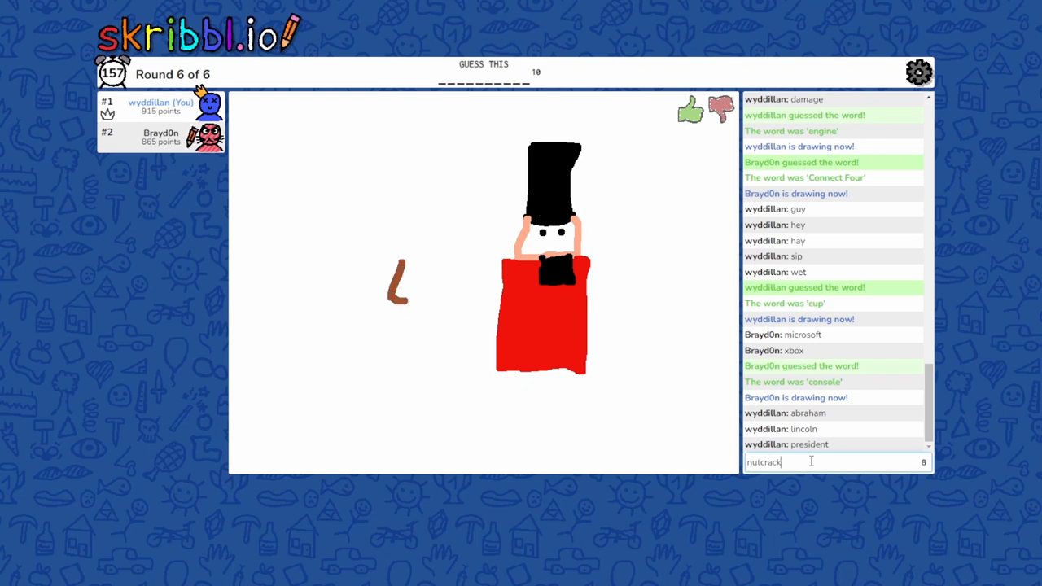
text(er)
key(Return)
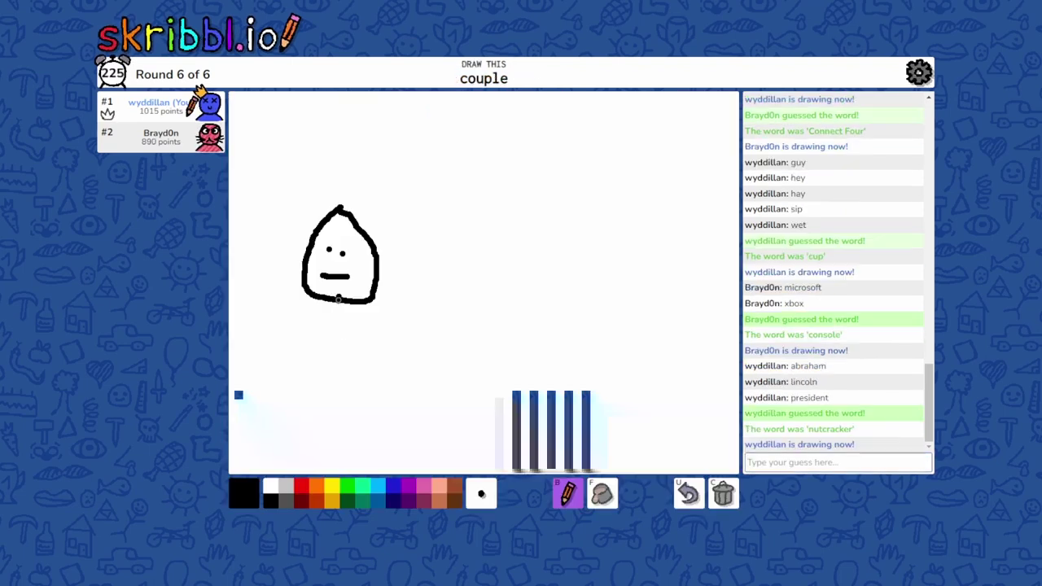
mouse_move(339, 297)
mouse_down()
mouse_move(325, 395)
mouse_move(282, 428)
mouse_up()
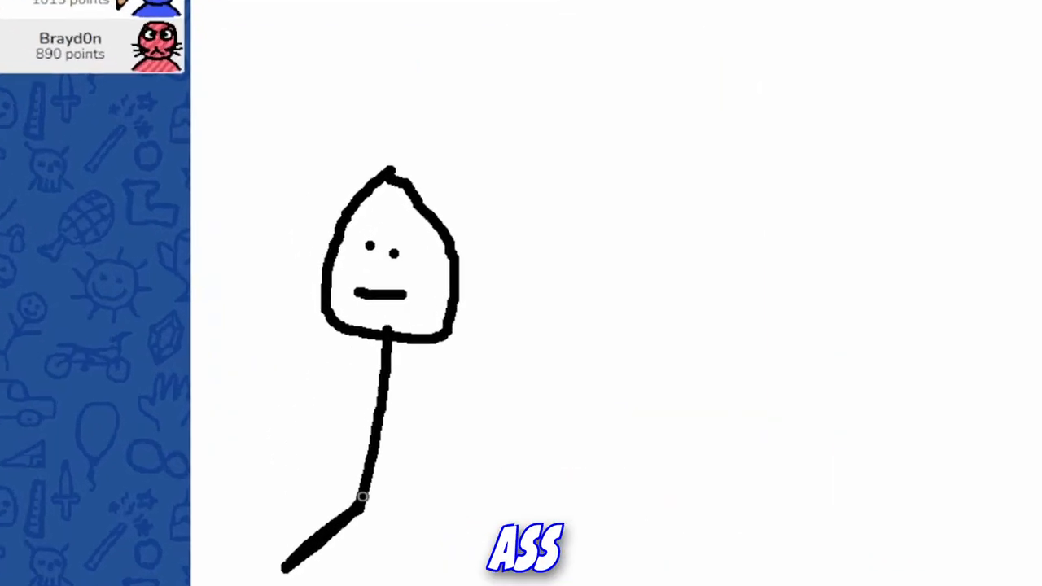
- Give the stick figure a second leg and arms, and join the two figures' arms
drag(328, 391, 348, 425)
drag(300, 355, 365, 355)
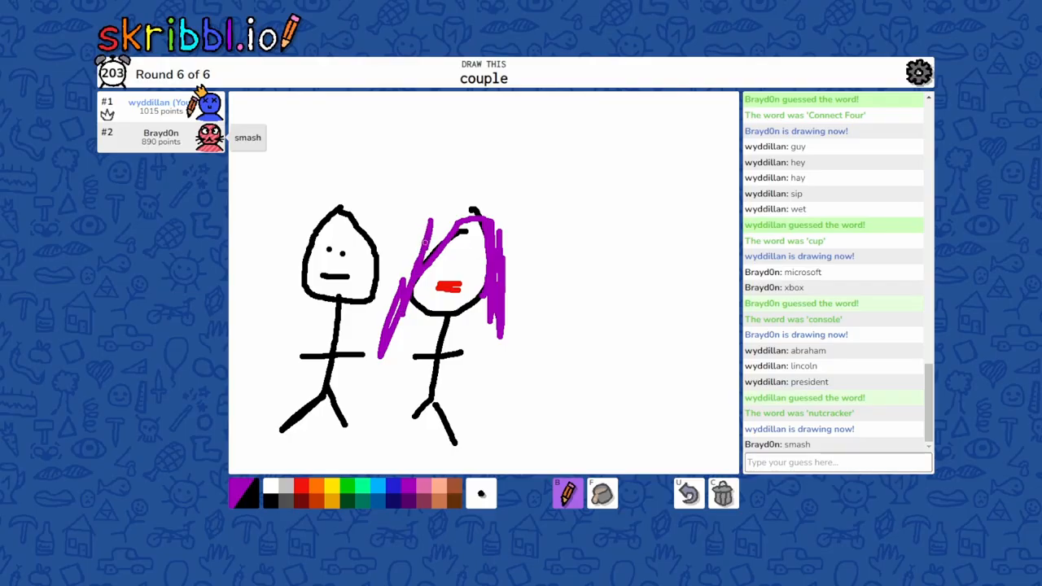
drag(365, 356, 413, 354)
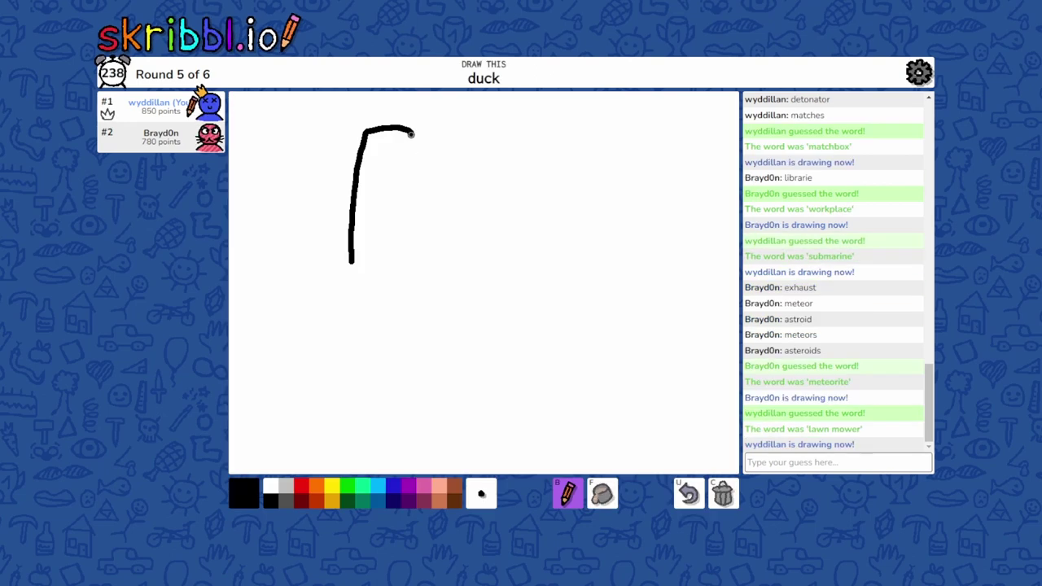
- Extend the black pencil outline down the drawing's right side
drag(410, 129, 423, 216)
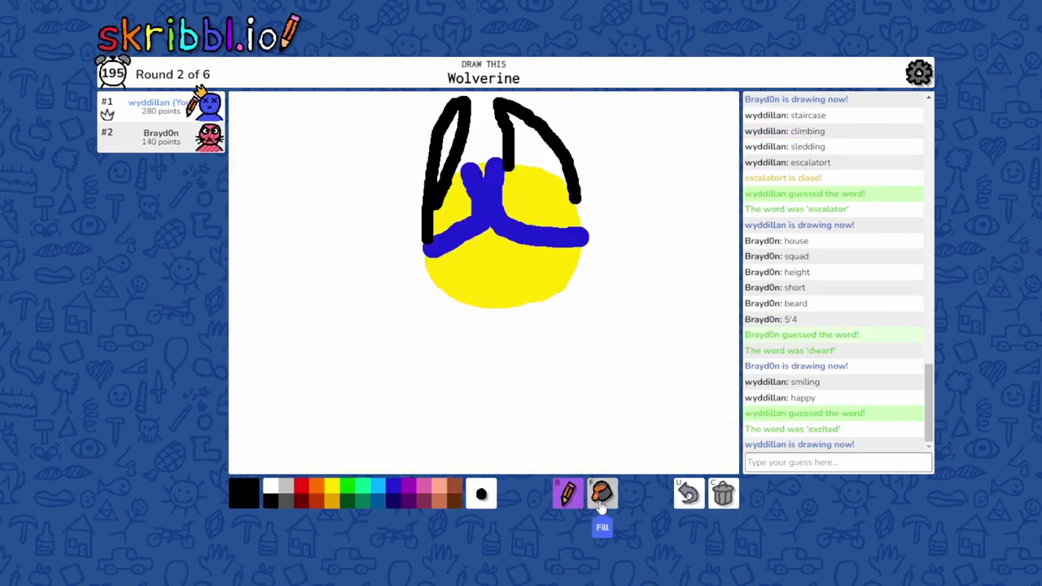
- Fill Wolverine's black outlines, extend the pickle's blue zigzag, and pick the first word option
click(601, 493)
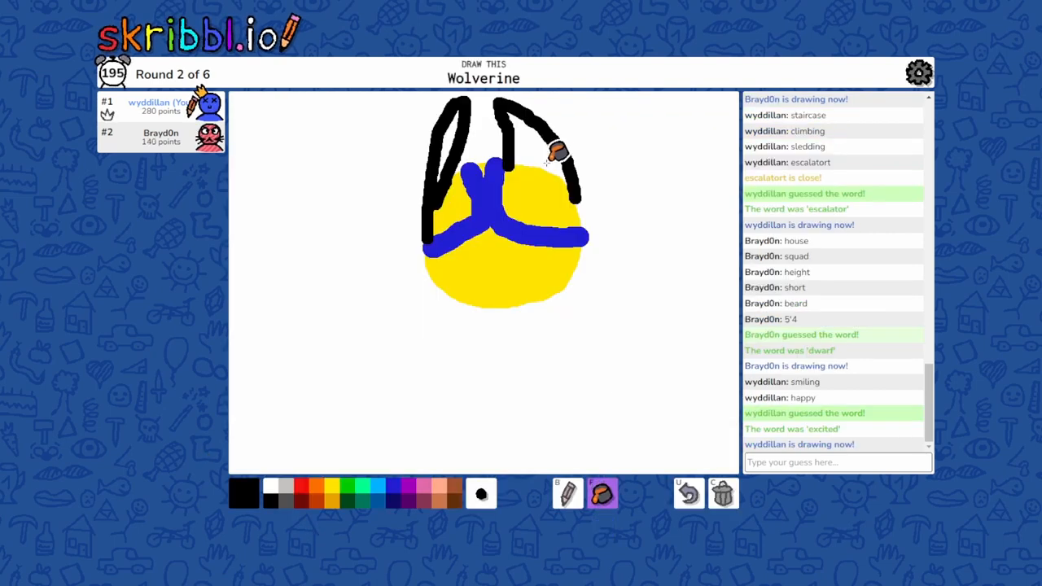
click(547, 151)
click(446, 147)
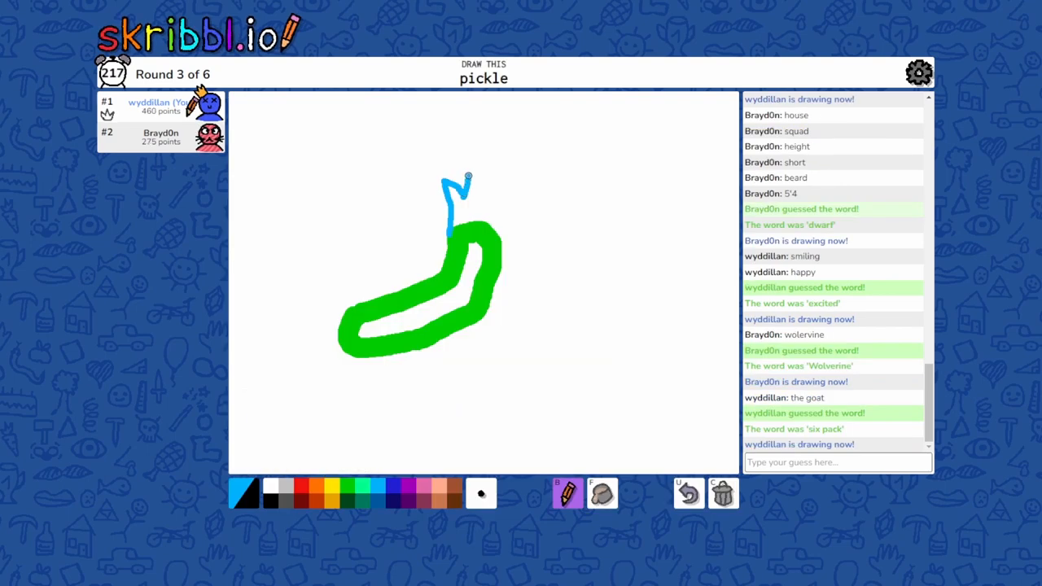
mouse_move(470, 168)
mouse_down()
mouse_move(485, 189)
mouse_move(516, 167)
mouse_move(501, 202)
mouse_move(529, 209)
mouse_up()
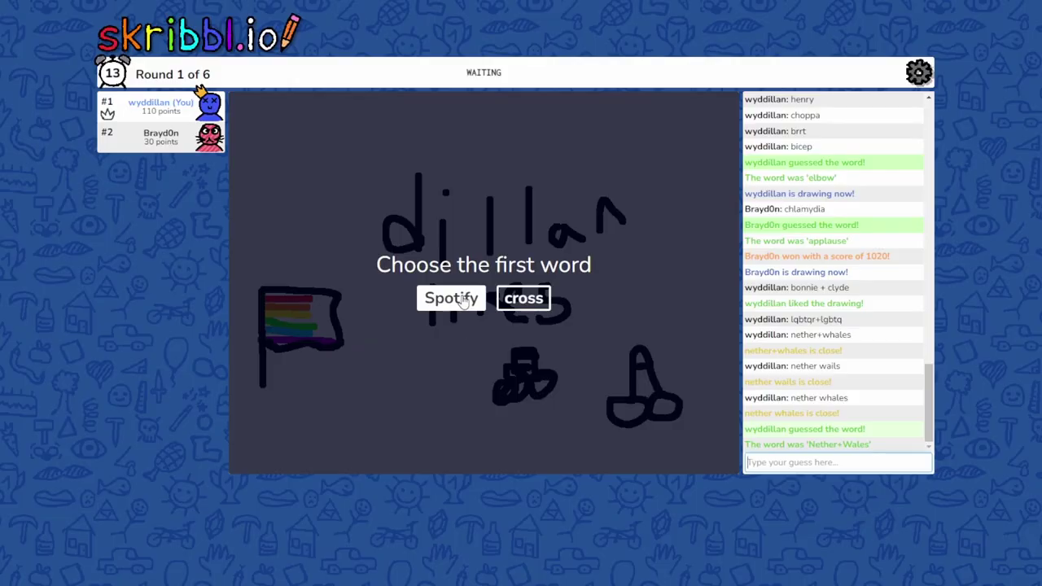
click(461, 298)
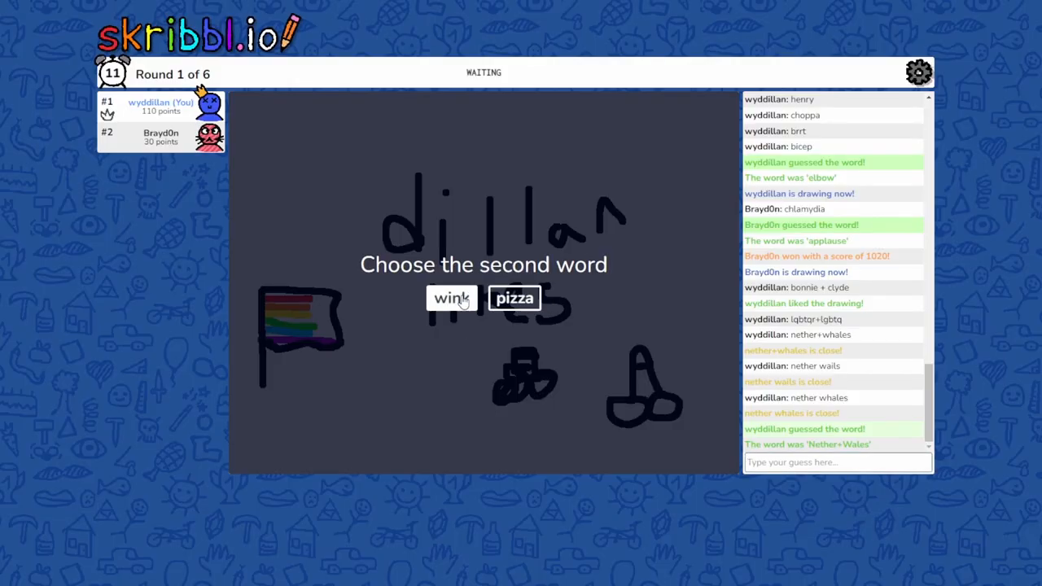